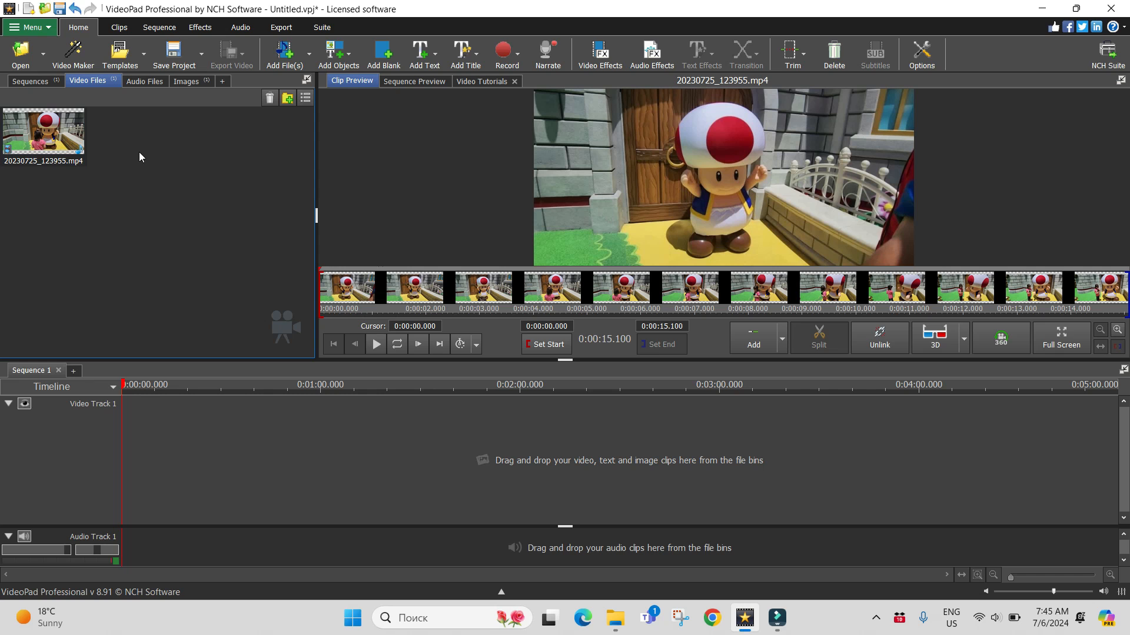
- Place 20230725_123955.mp4 on Video Track 1 and preview part of the sequence
left_click_drag(36, 138, 180, 502)
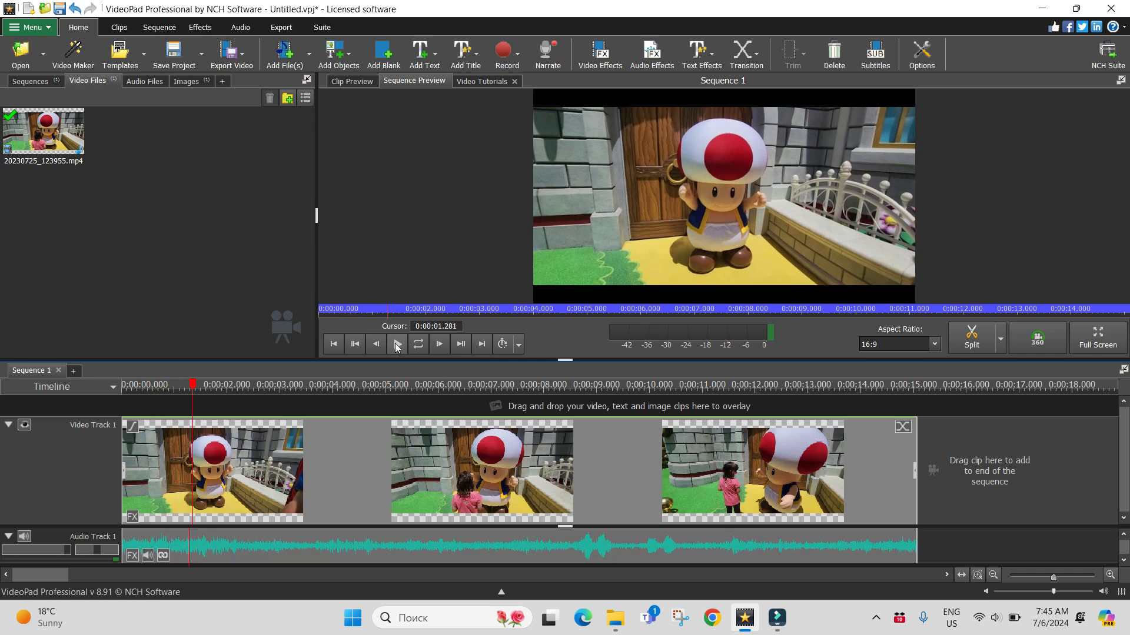
left_click(397, 346)
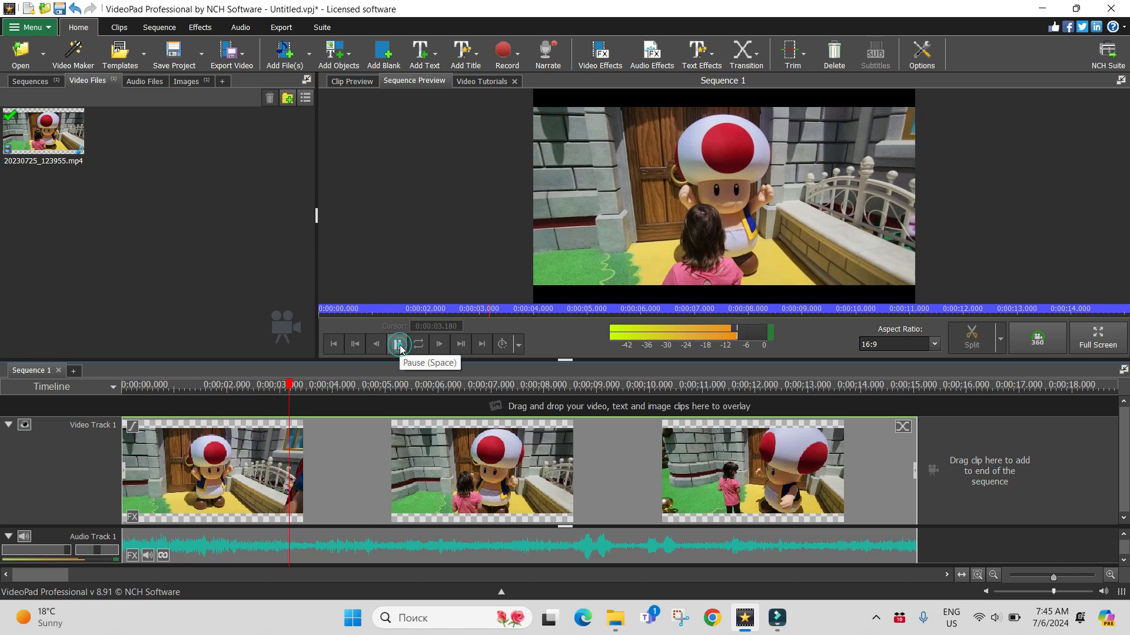
left_click(394, 349)
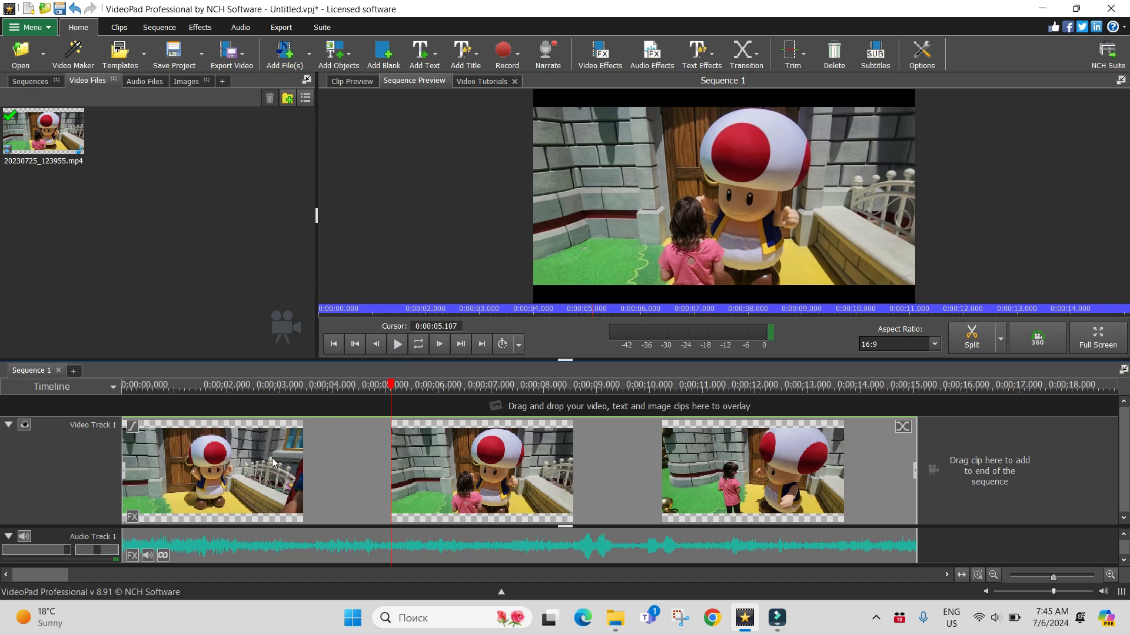
- Add the Shake effect to the video clip on the timeline
right_click(342, 492)
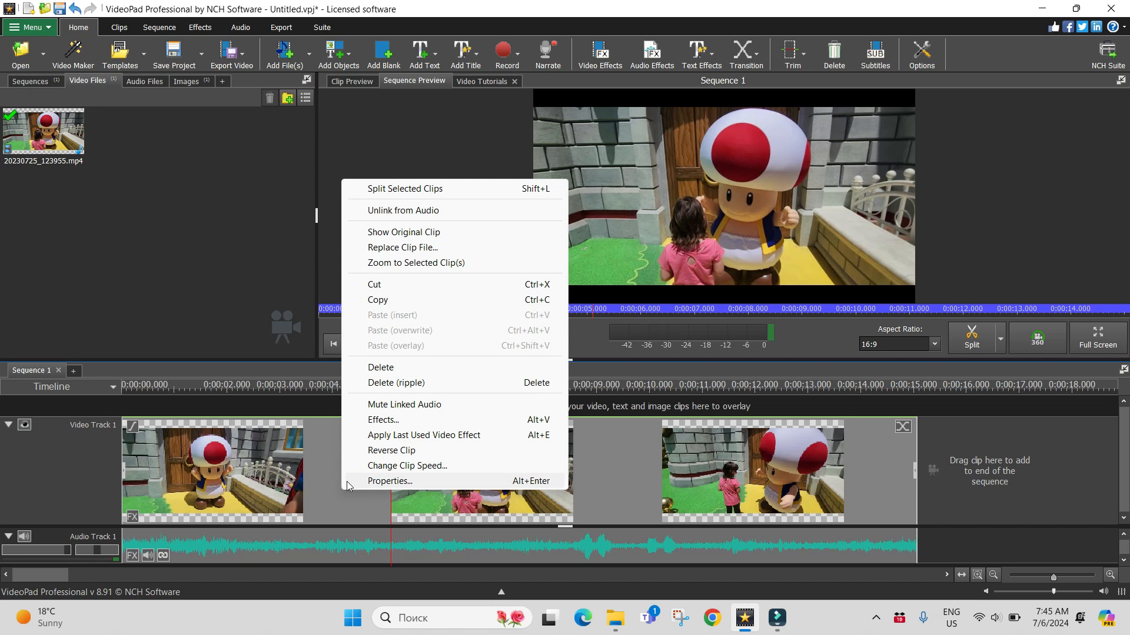
left_click(382, 420)
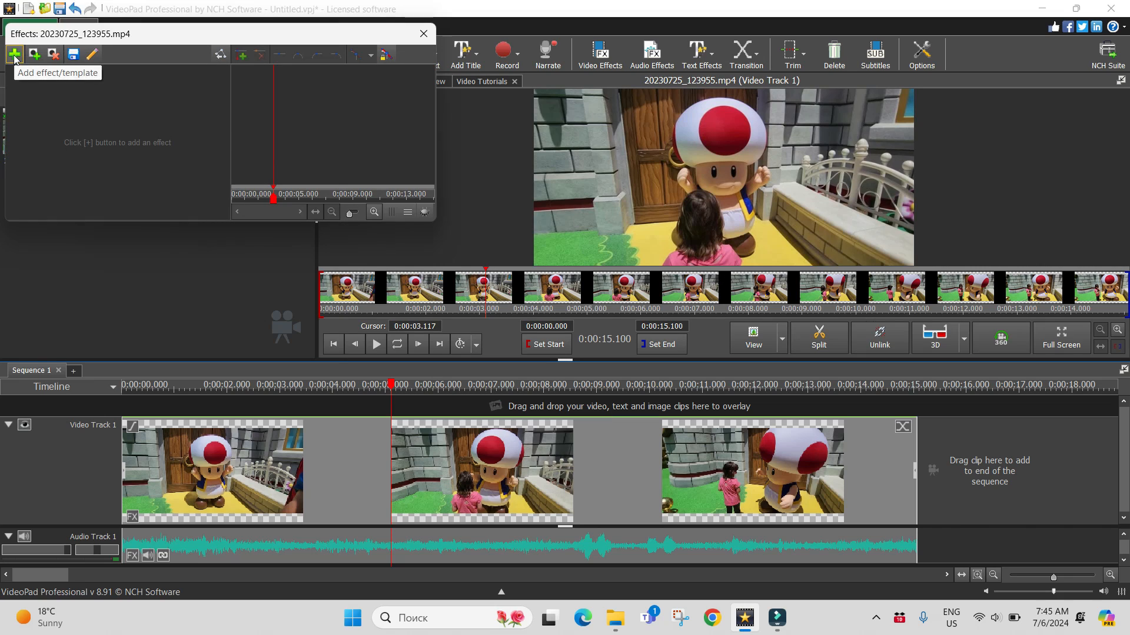
left_click(15, 55)
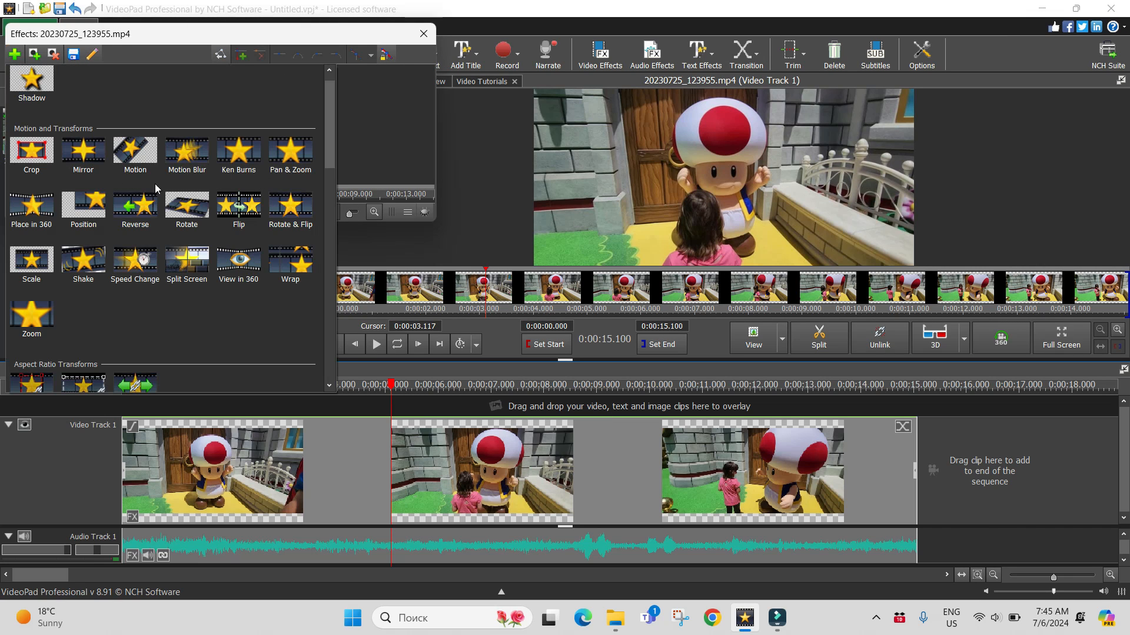
left_click(89, 268)
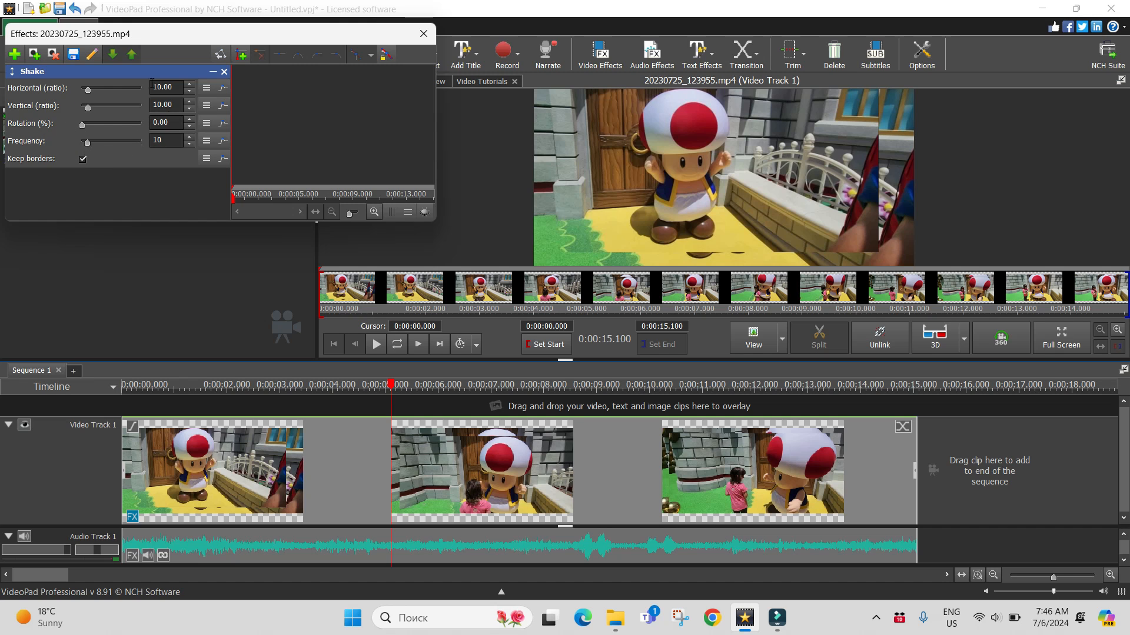
- Set the video clip's shake frequency to 6, vertical ratio to 0 and horizontal ratio to 40, with the cursor at the start
mouse_move(89, 147)
left_mouse_down()
mouse_move(56, 150)
mouse_move(116, 146)
mouse_move(86, 147)
left_mouse_up()
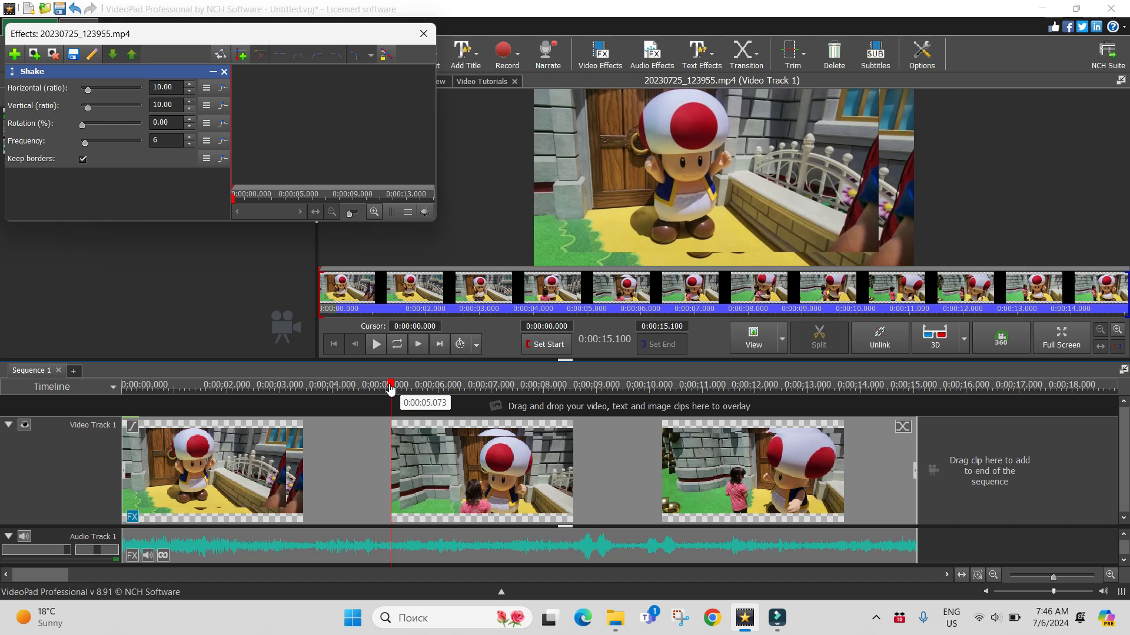
left_click_drag(391, 388, 121, 390)
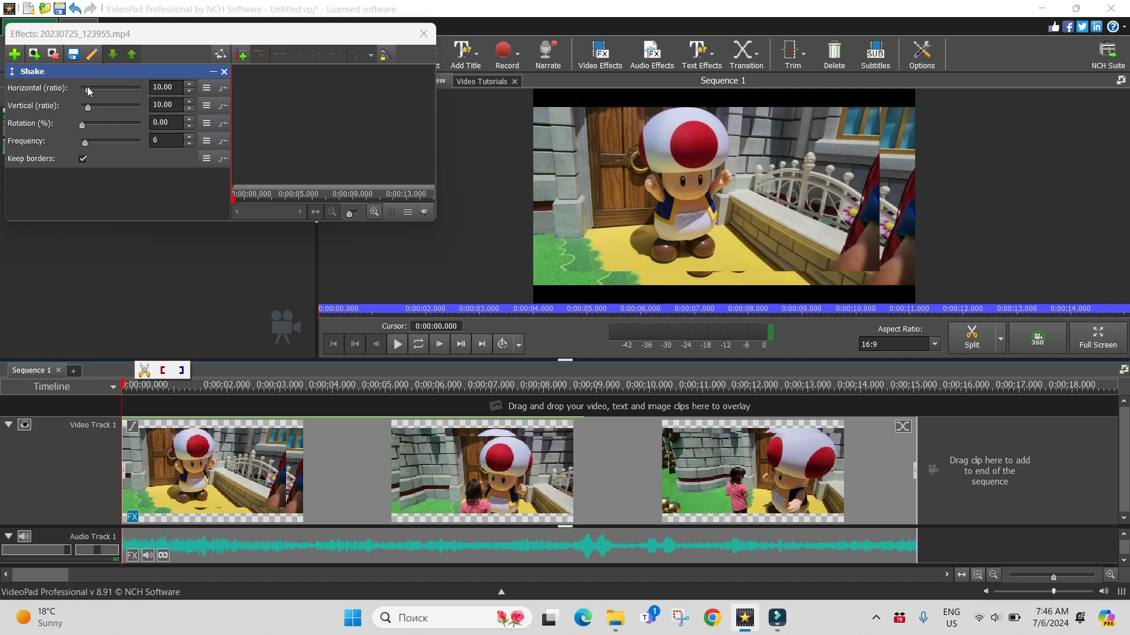
mouse_move(87, 88)
left_mouse_down()
mouse_move(101, 90)
mouse_move(82, 107)
left_mouse_up()
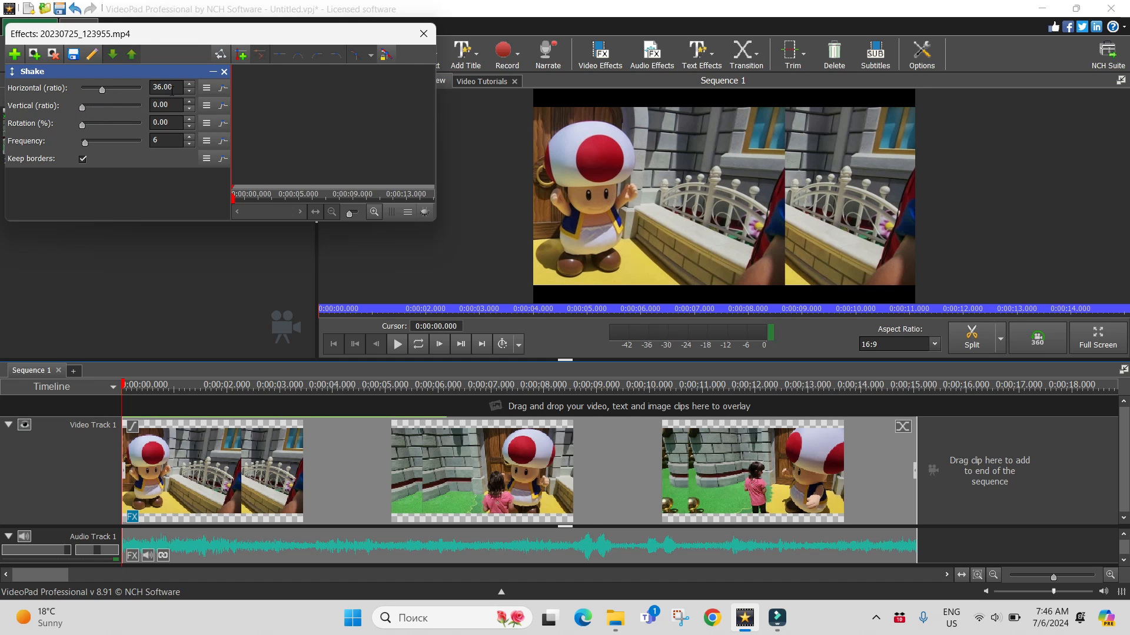
mouse_move(102, 91)
left_mouse_down()
mouse_move(123, 90)
mouse_move(98, 90)
mouse_move(112, 92)
left_mouse_up()
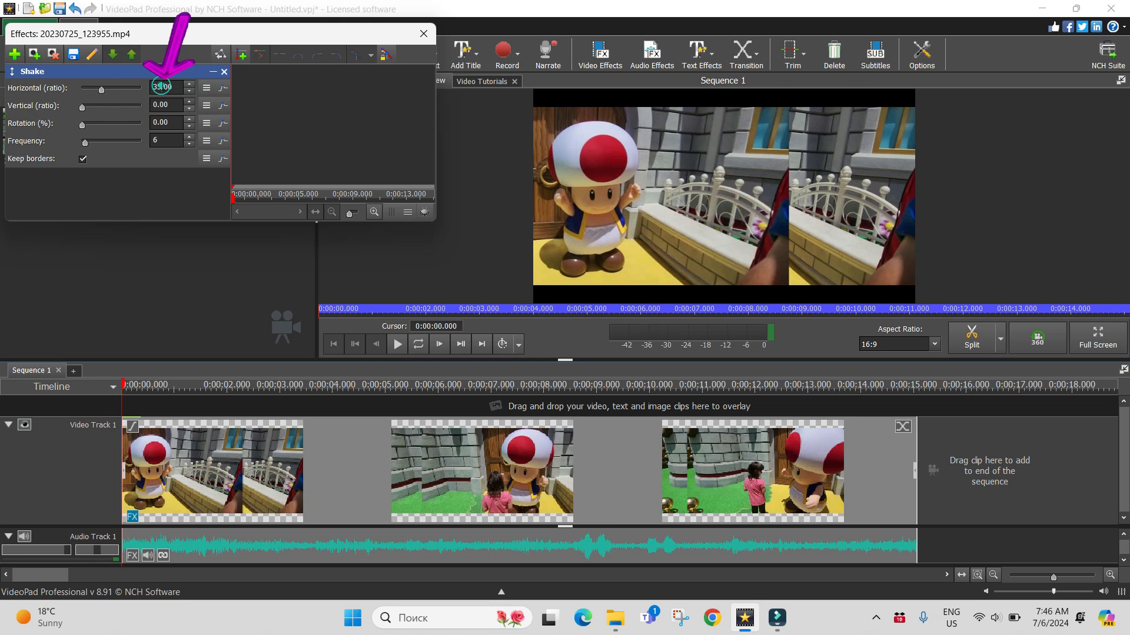
key("BackSpace")
key("BackSpace")
type("40")
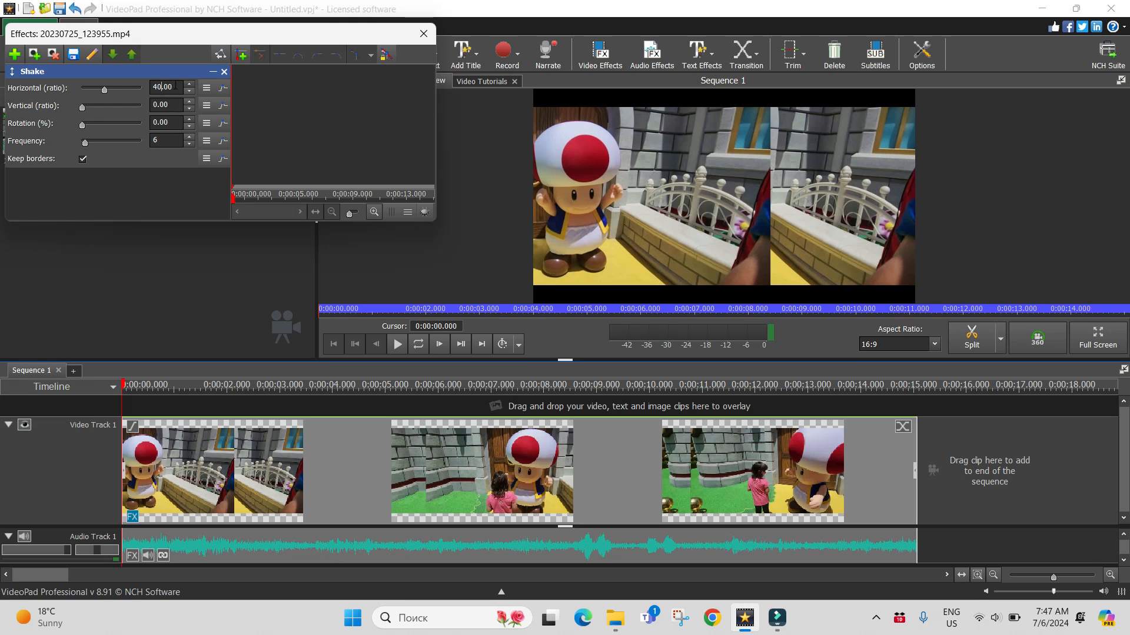
- Keyframe the current shake settings at the clip's start, and horizontal 0 with rotation 56% at about 0:00:04.946
left_click(241, 60)
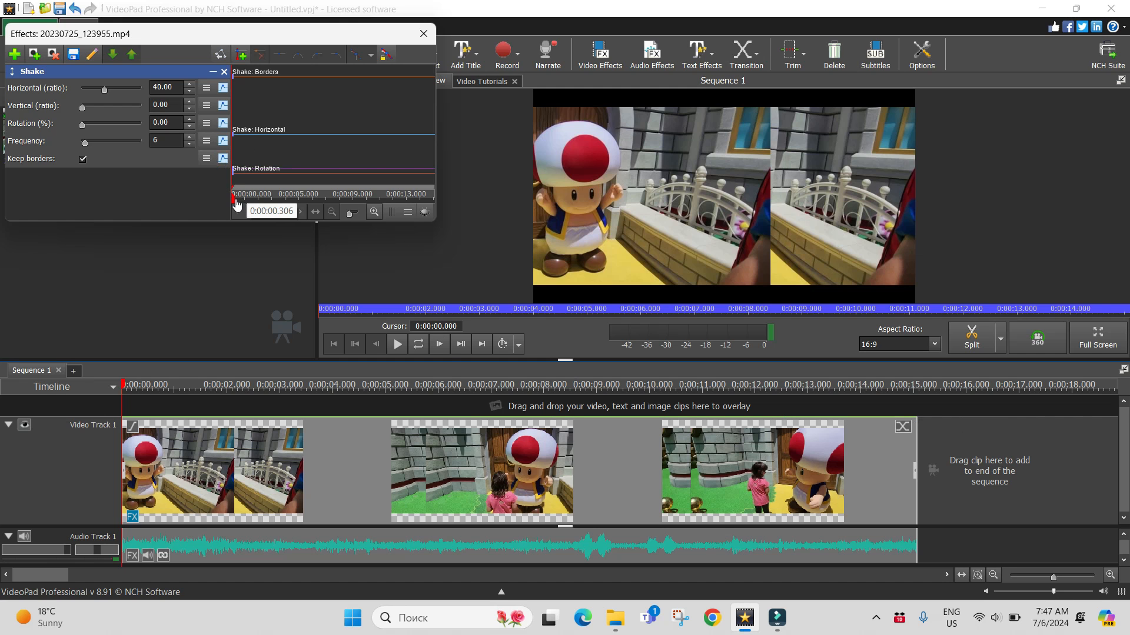
left_click_drag(234, 203, 299, 203)
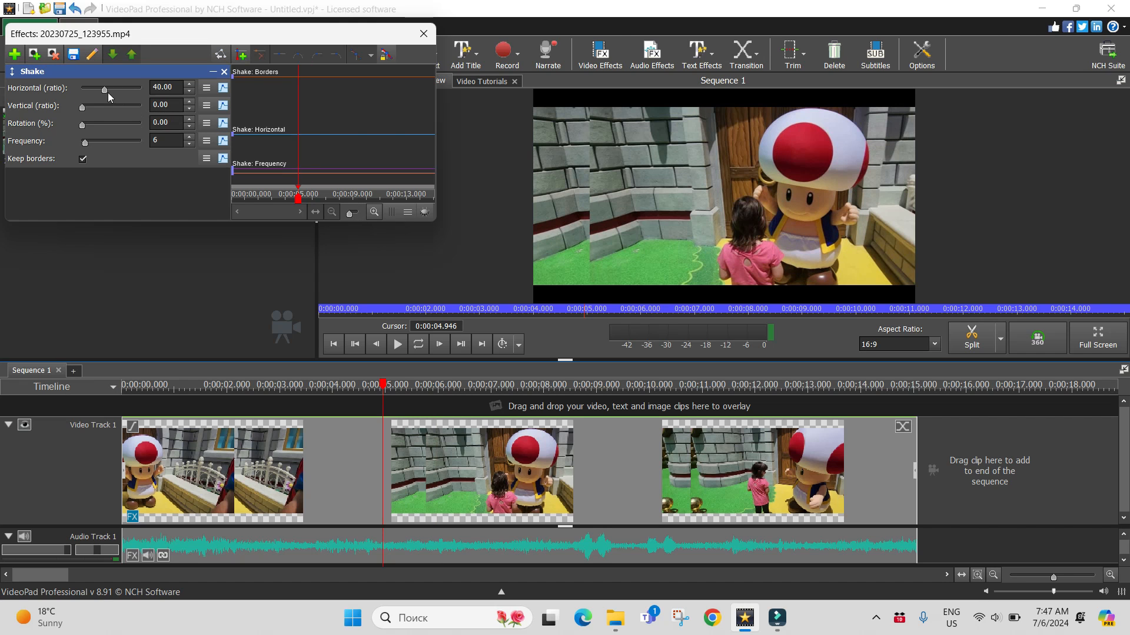
left_click_drag(102, 90, 66, 90)
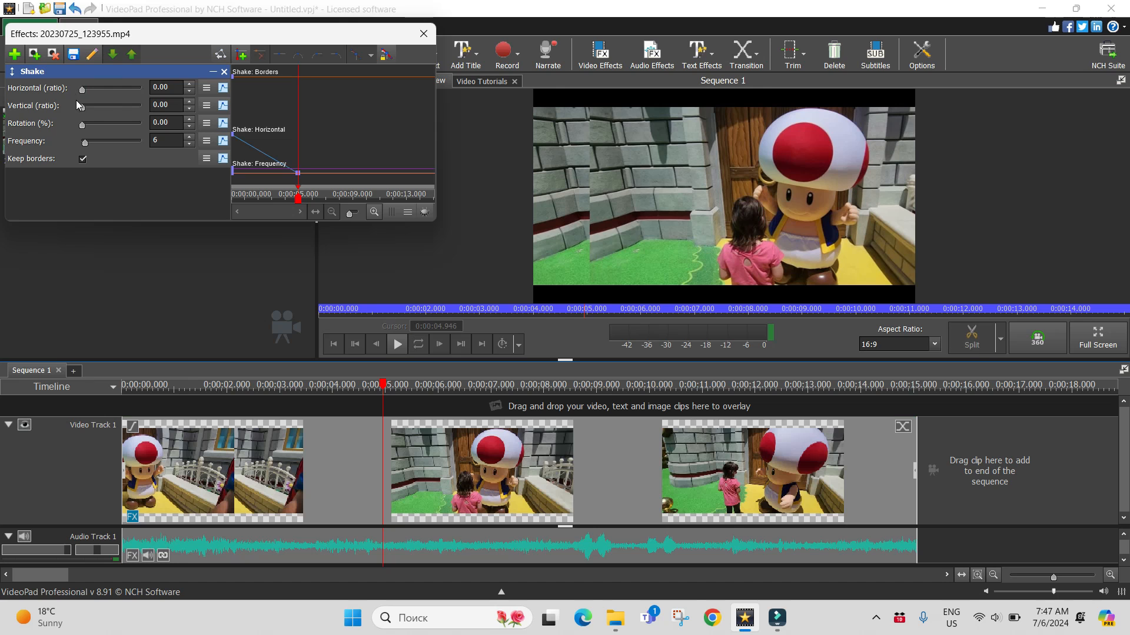
left_click_drag(84, 127, 114, 125)
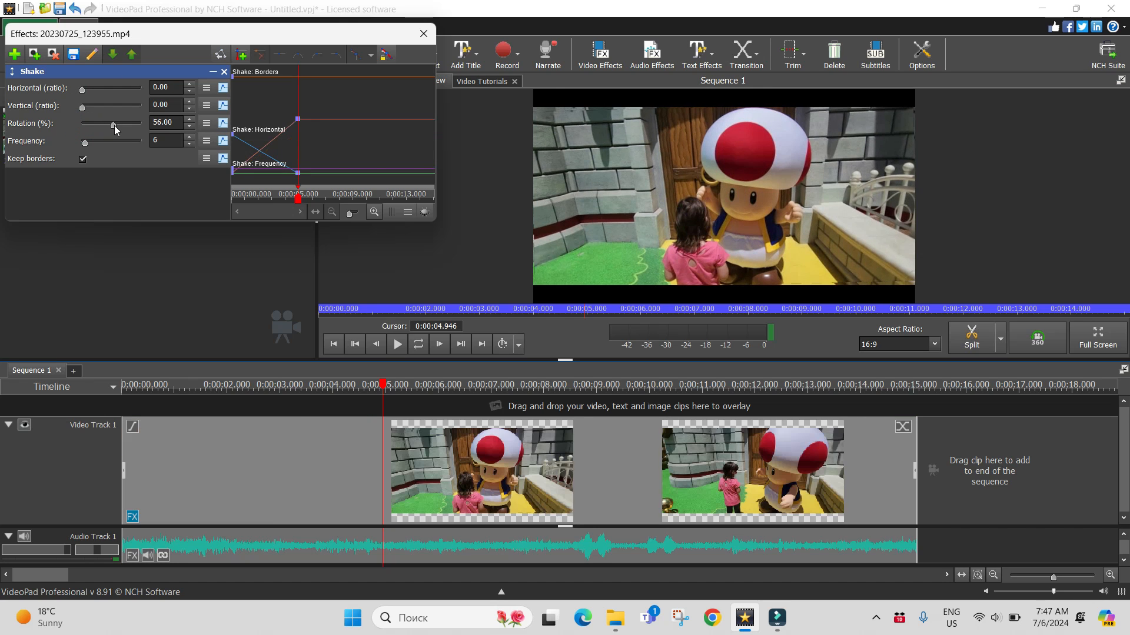
left_click(242, 55)
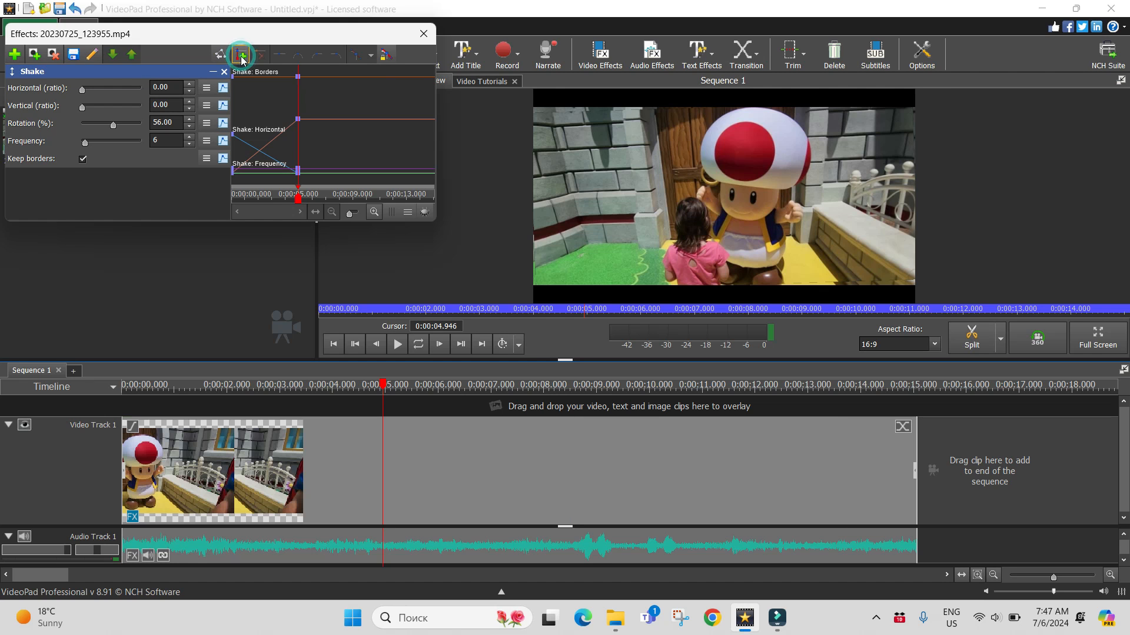
- Add shake keyframes at about 0:00:11.292 with rotation 0%, vertical ratio 62 and frequency 26
left_click_drag(300, 204, 384, 204)
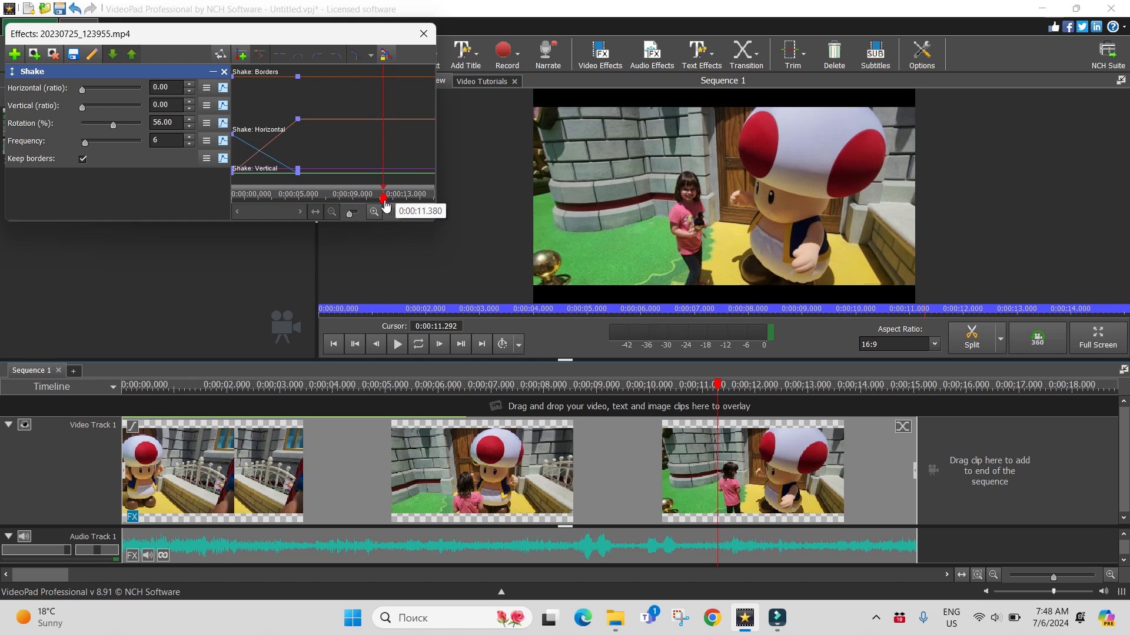
left_click_drag(113, 126, 77, 128)
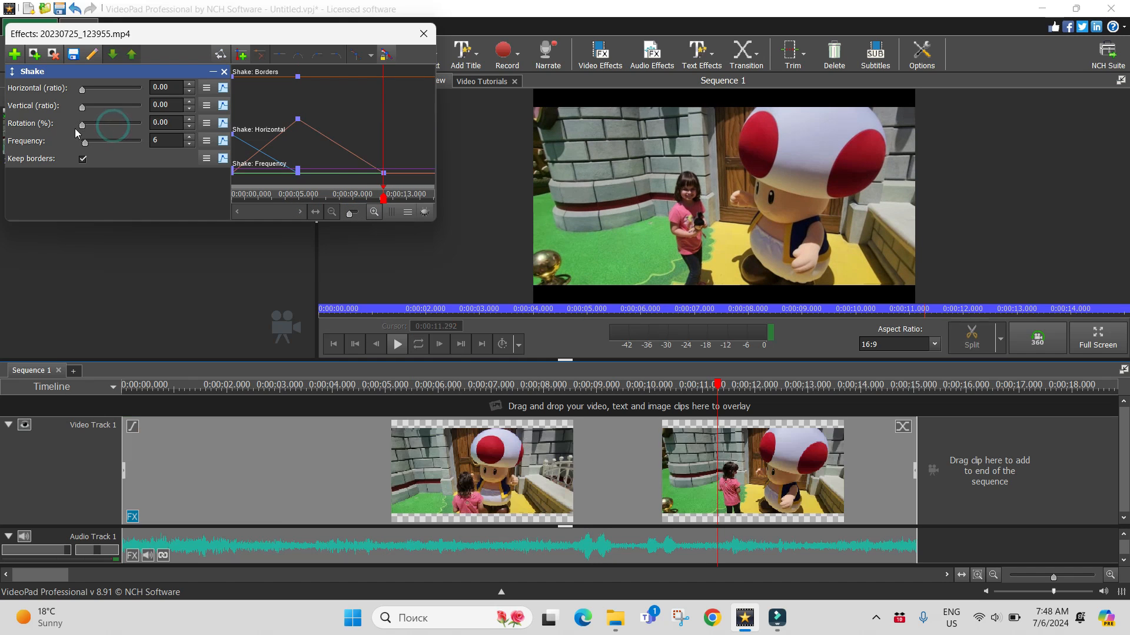
left_click_drag(83, 107, 117, 108)
left_click_drag(85, 143, 96, 143)
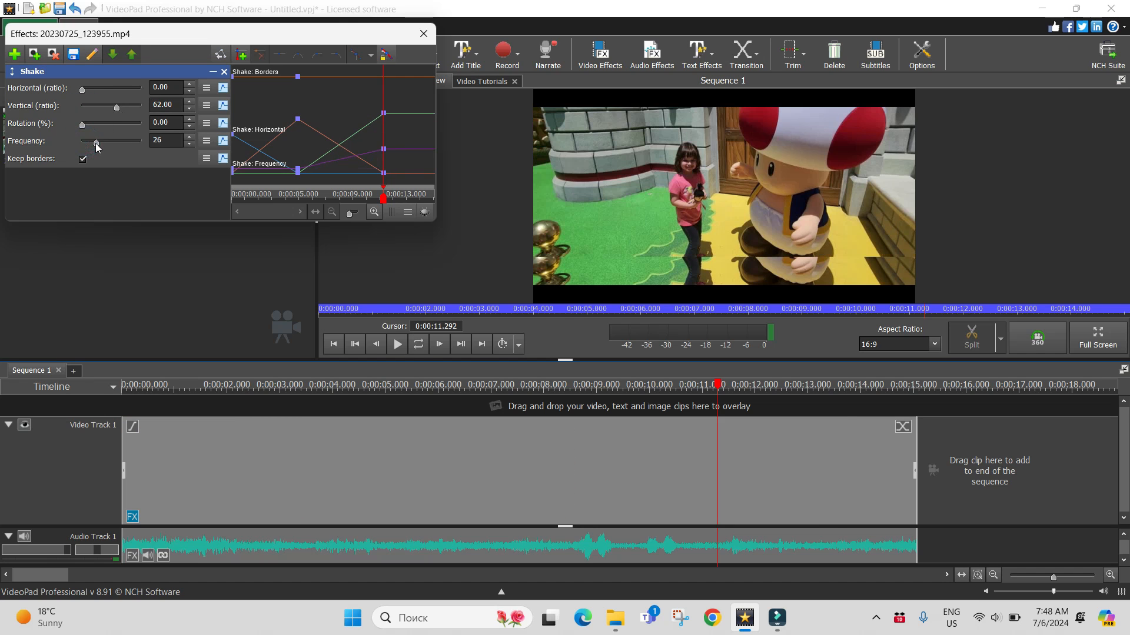
left_click(241, 54)
- Play the sequence from the start to review the keyframed shake, and close the effects window
left_click_drag(384, 203, 236, 200)
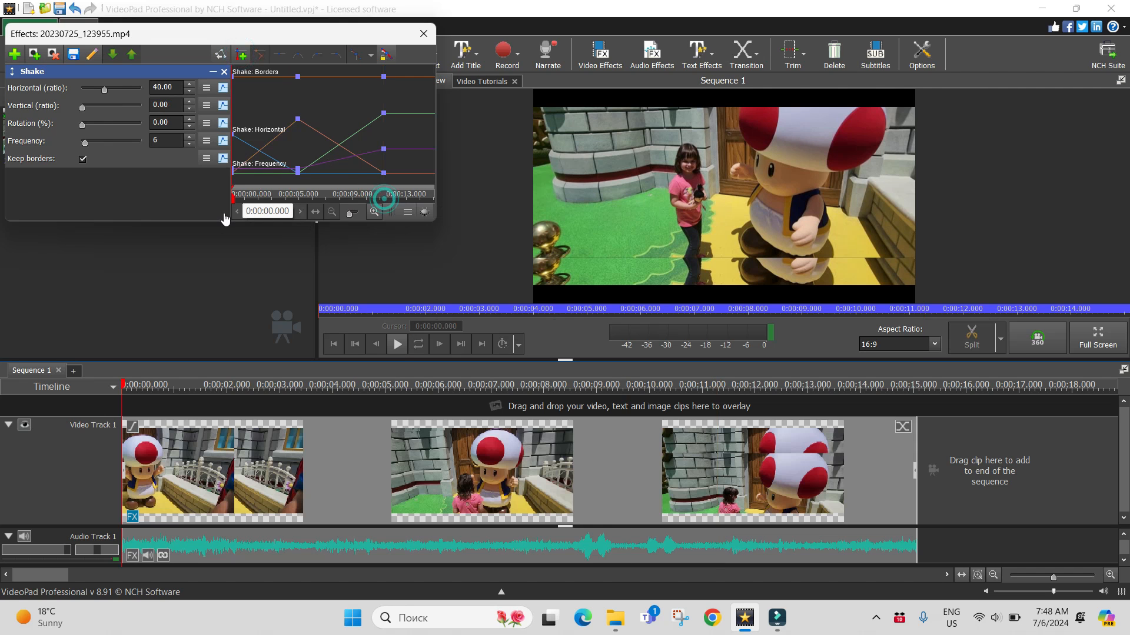
left_click(398, 345)
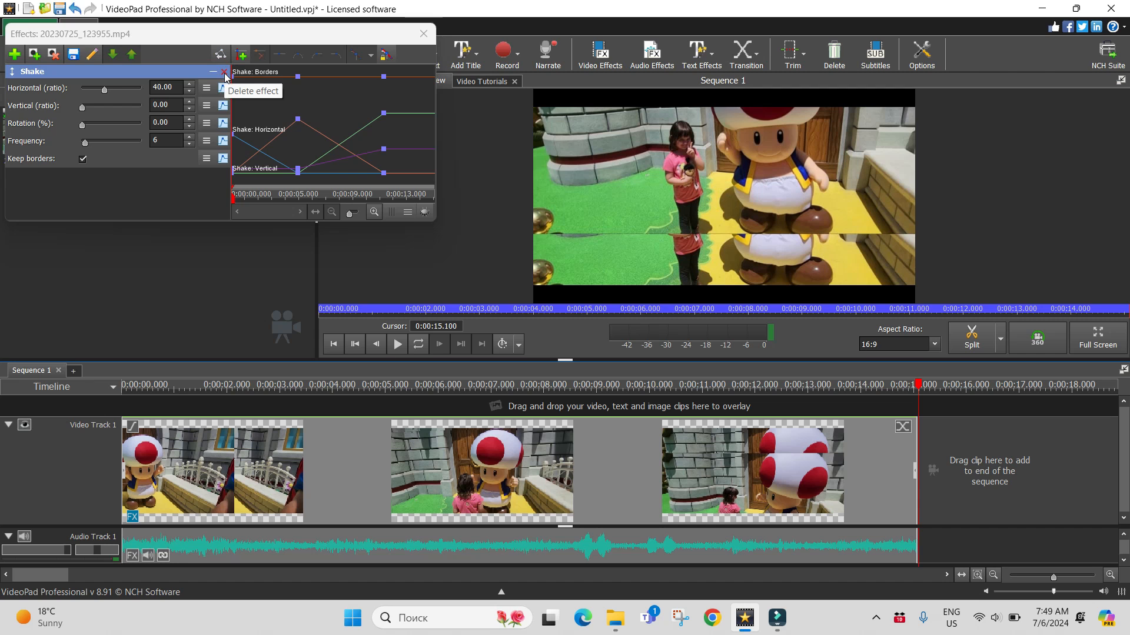
left_click(423, 34)
- Delete the video clip from the timeline and place the image 20230725_141951.jpg on Video Track 1
right_click(358, 449)
left_click(414, 324)
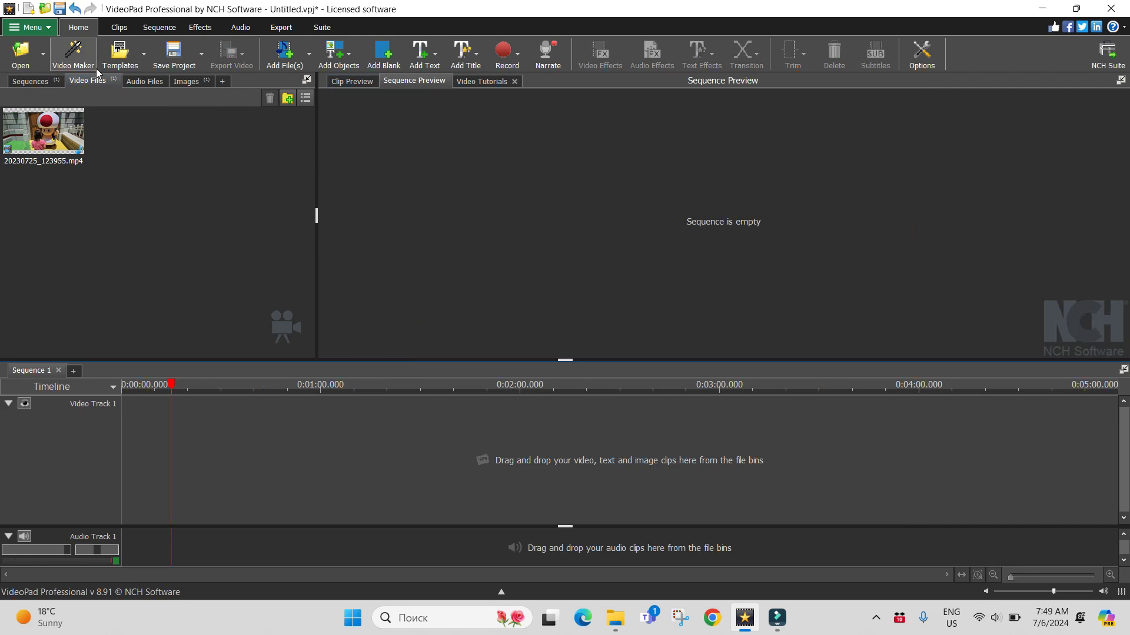
left_click(186, 81)
left_click_drag(47, 128, 138, 463)
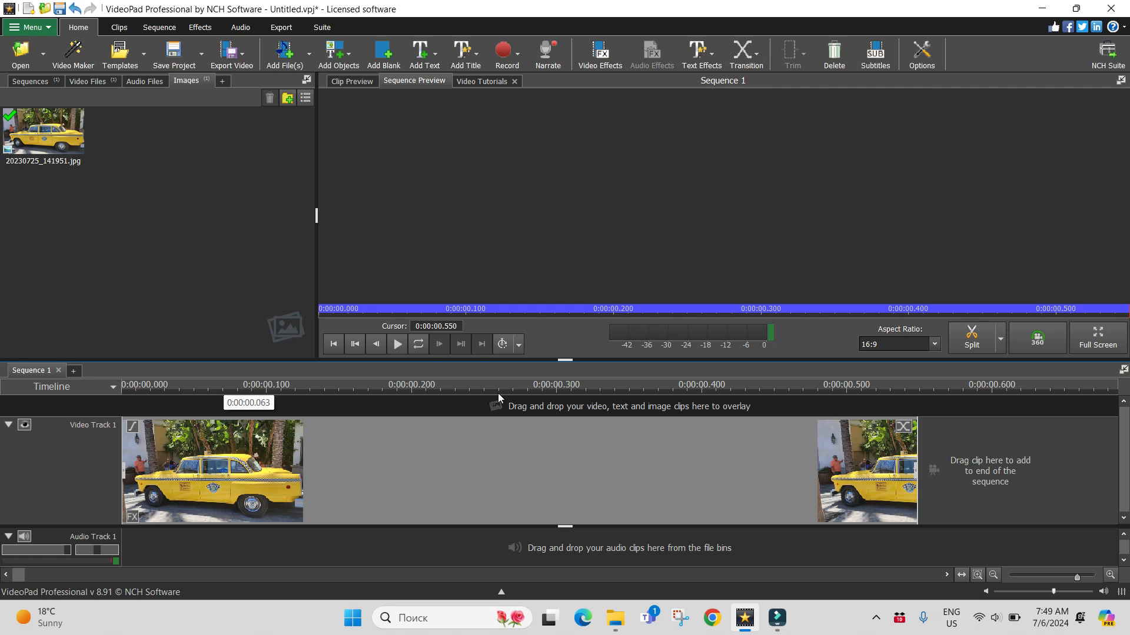
- Extend the image clip's duration on the timeline to about 6.458 seconds
left_click_drag(1077, 576, 1058, 578)
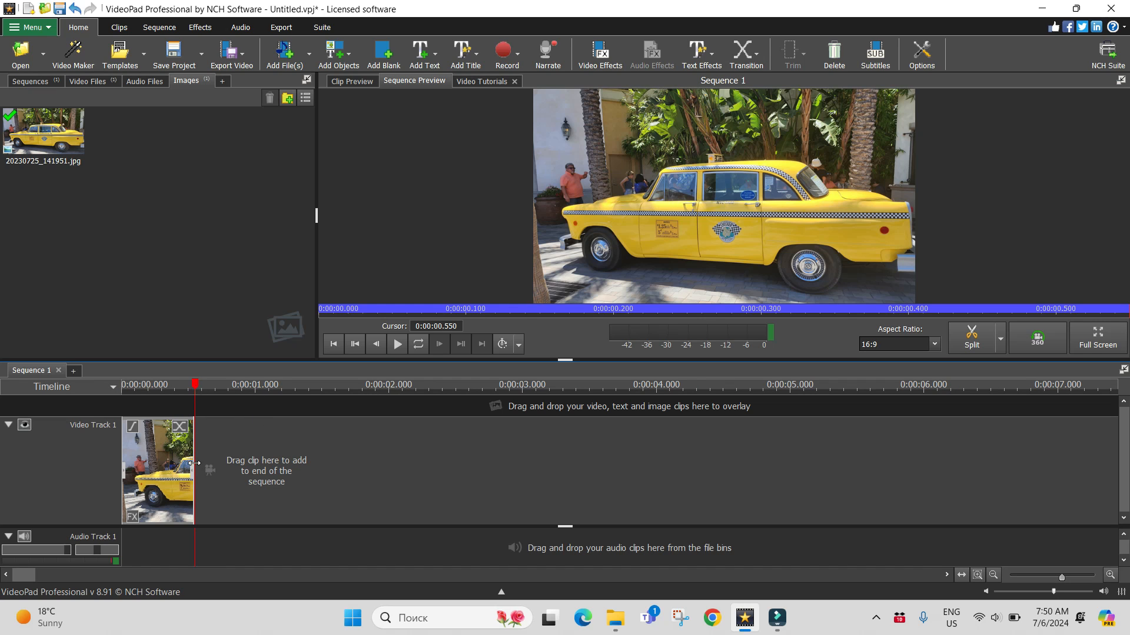
left_click_drag(189, 389, 122, 389)
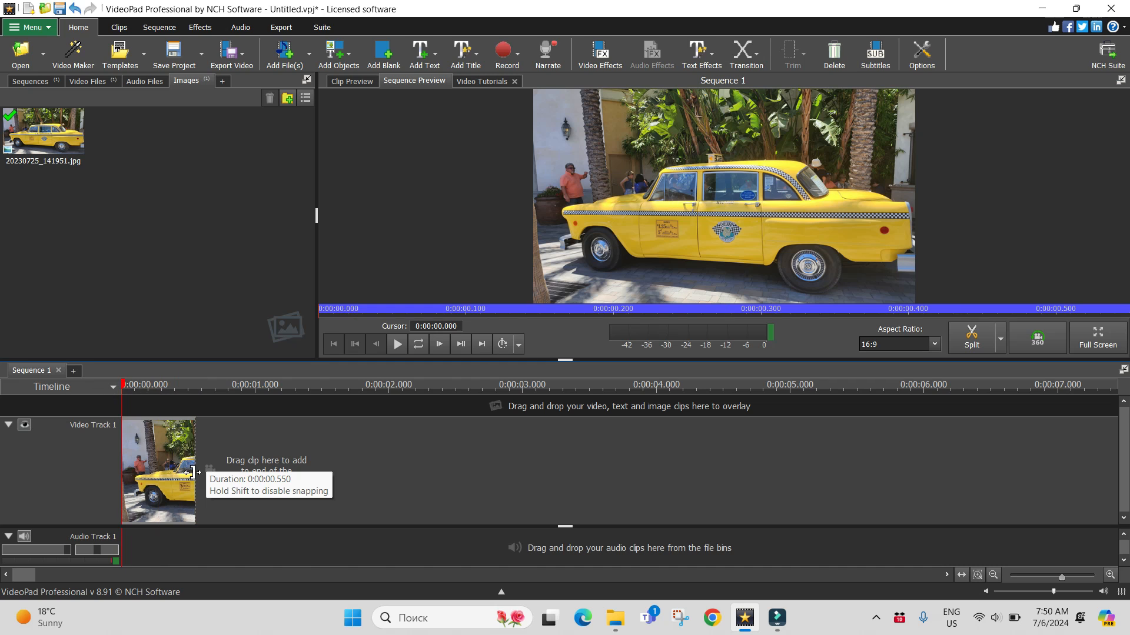
left_click_drag(191, 472, 984, 470)
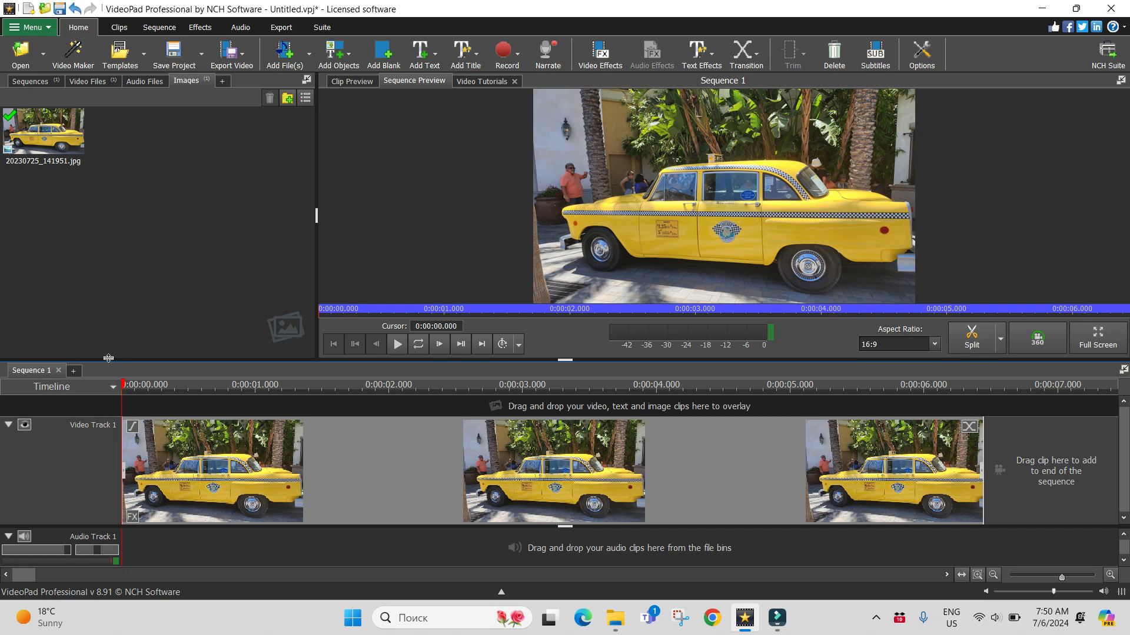
- Add the Shake effect to the taxi image clip
right_click(274, 469)
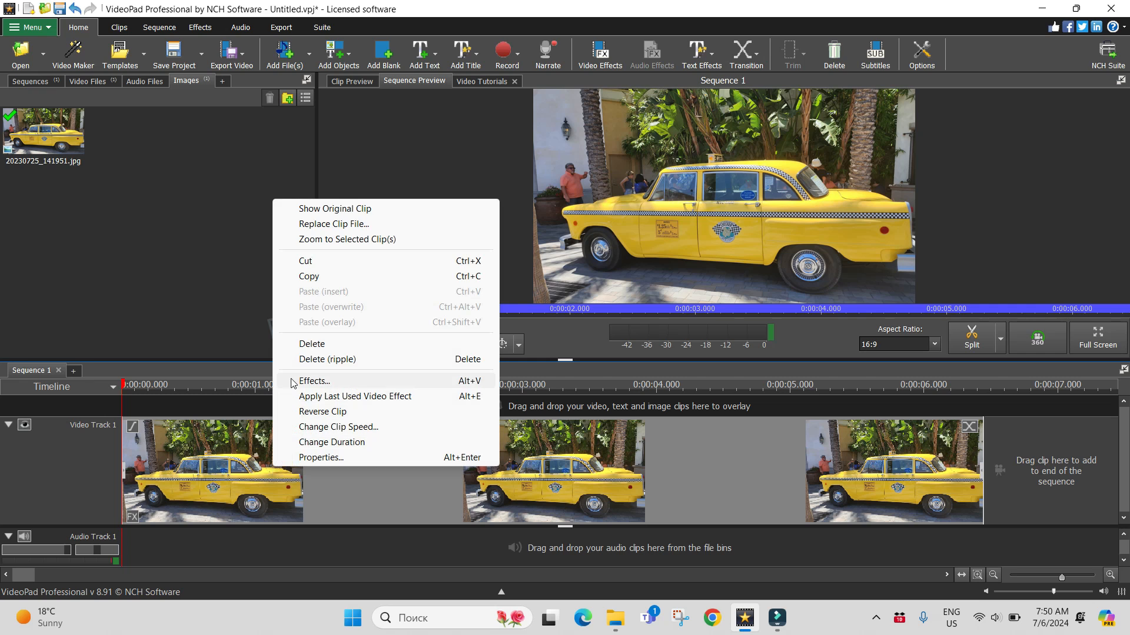
left_click(294, 382)
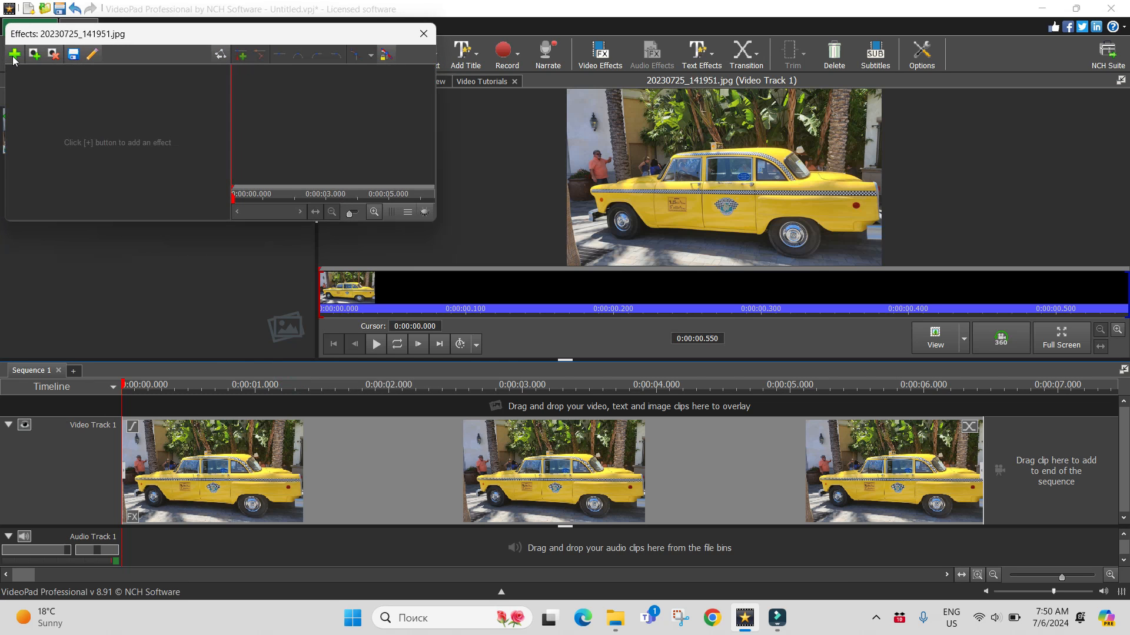
left_click(14, 55)
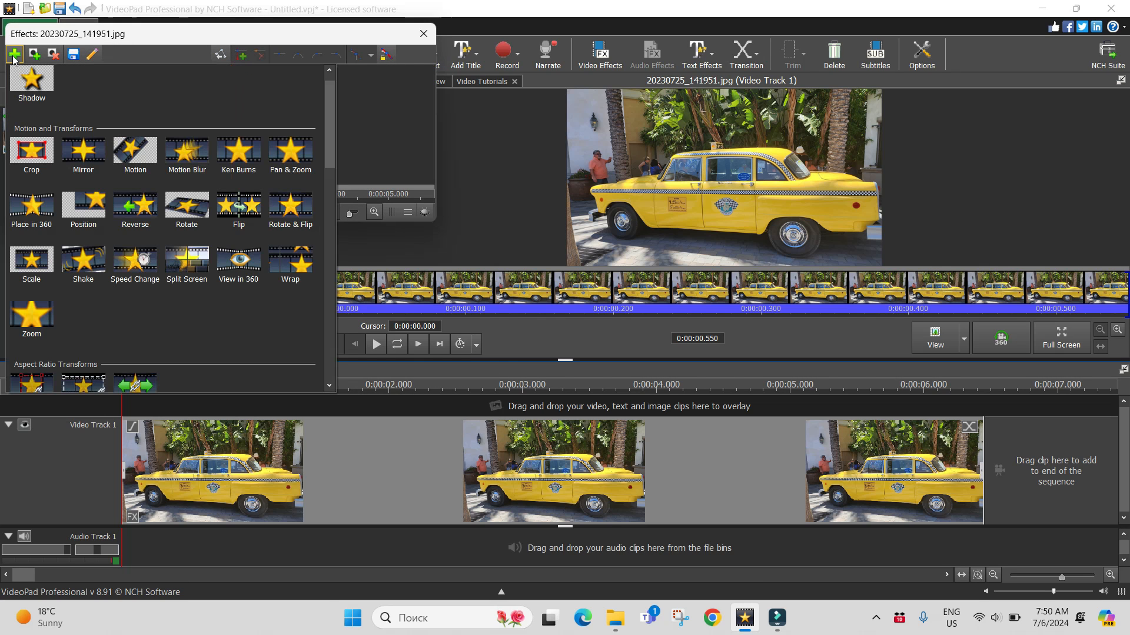
left_click(94, 270)
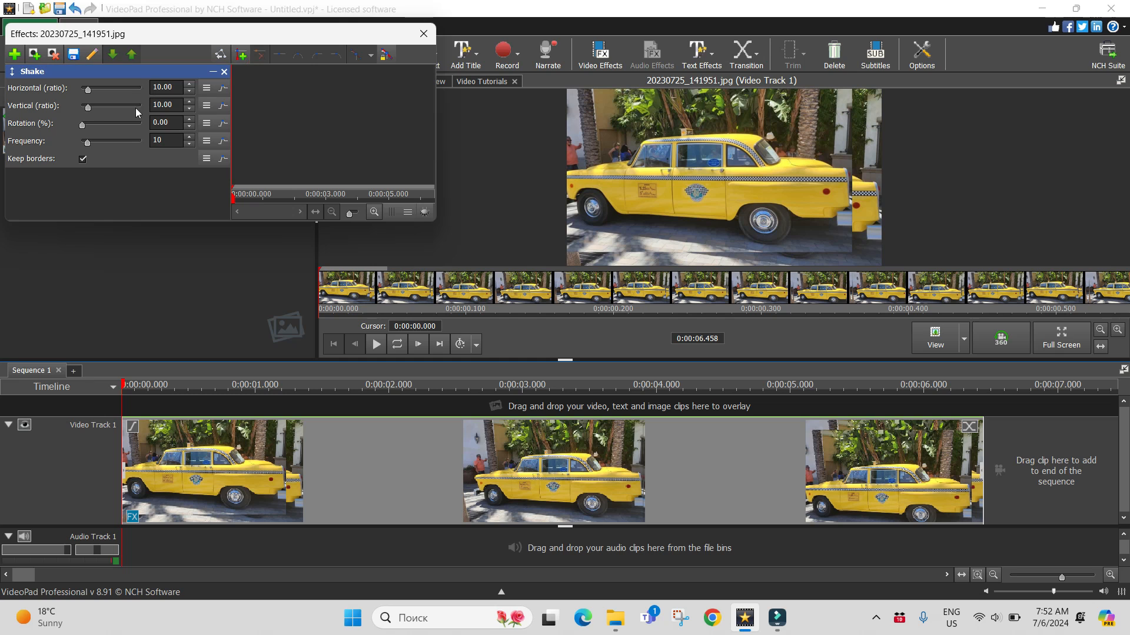
- Keyframe the image's shake with vertical ratio 0 at the start, and horizontal 0 with vertical 71 at about 0:00:03.201
left_click_drag(88, 110, 66, 110)
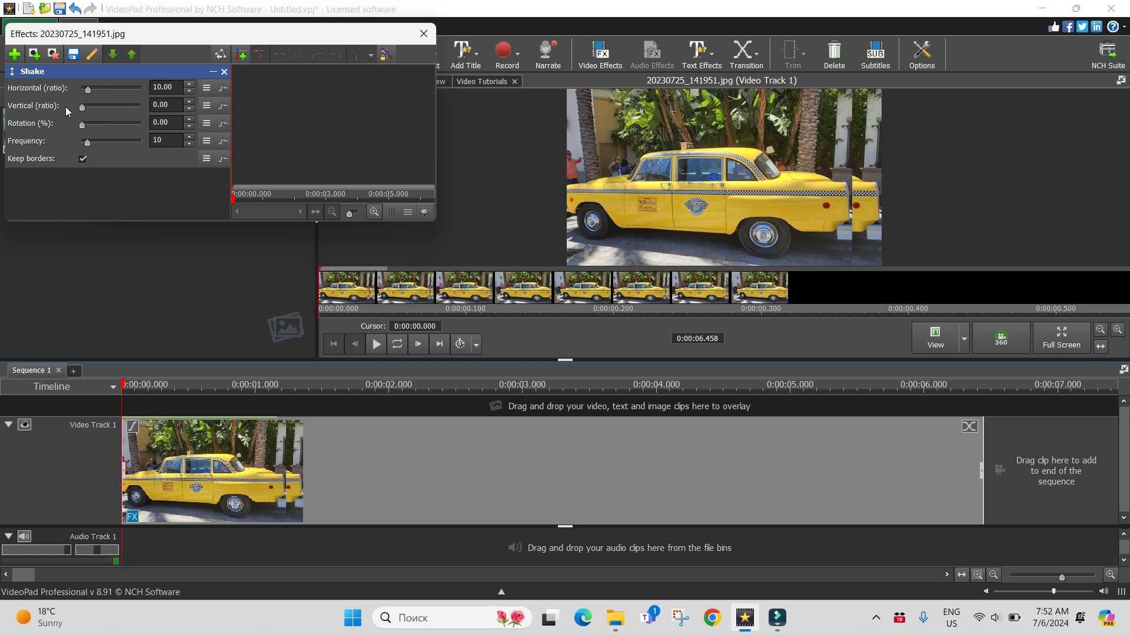
left_click(240, 56)
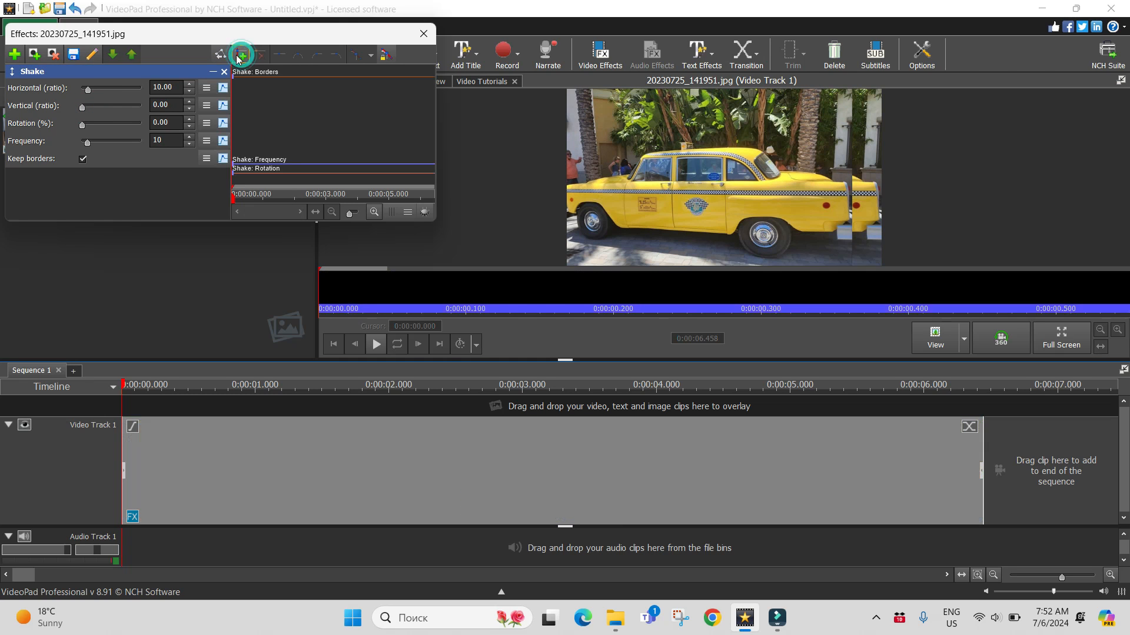
left_click(243, 200)
left_click_drag(240, 203, 333, 206)
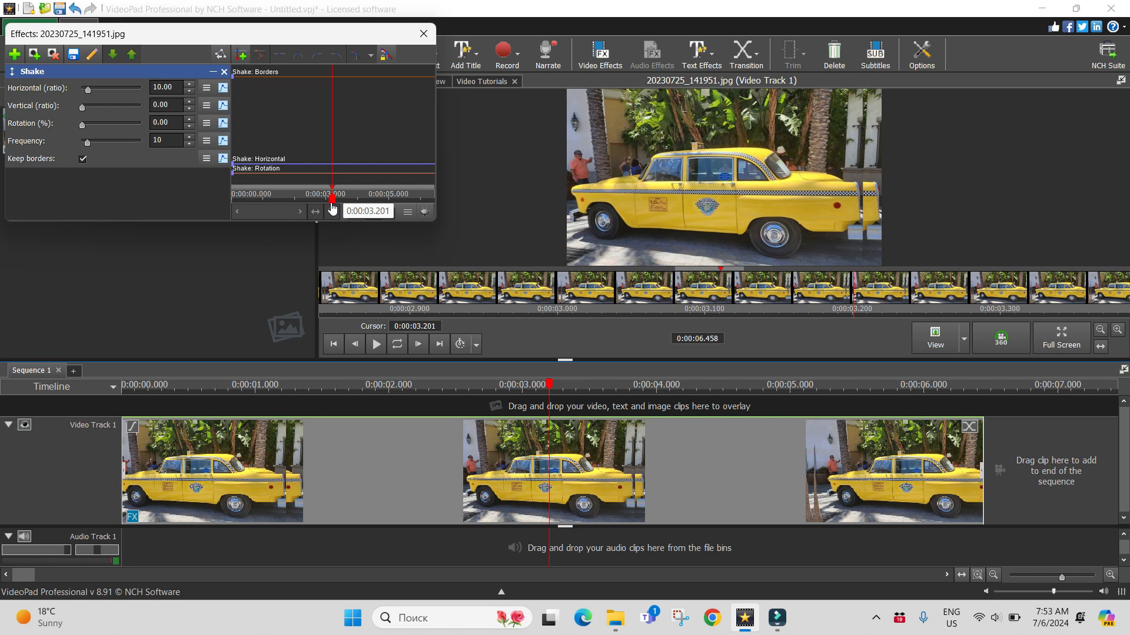
left_click(240, 55)
mouse_move(82, 107)
left_mouse_down()
mouse_move(148, 108)
mouse_move(73, 87)
left_mouse_up()
- Examine the image's shake at several points along the clip and play it from the start
left_click(328, 199)
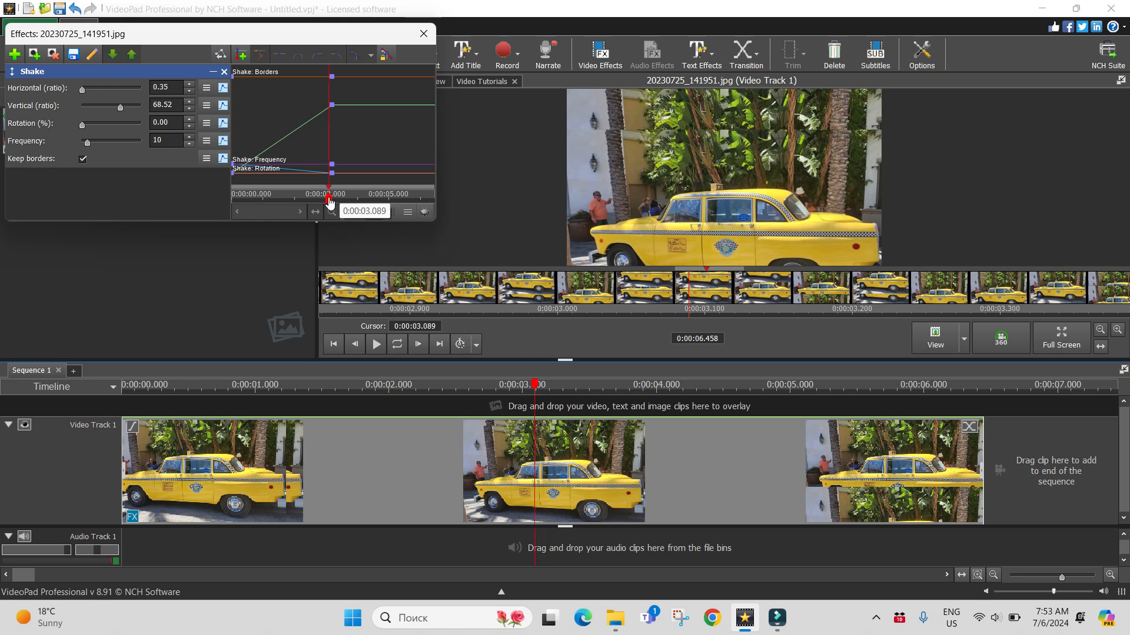
left_click(397, 200)
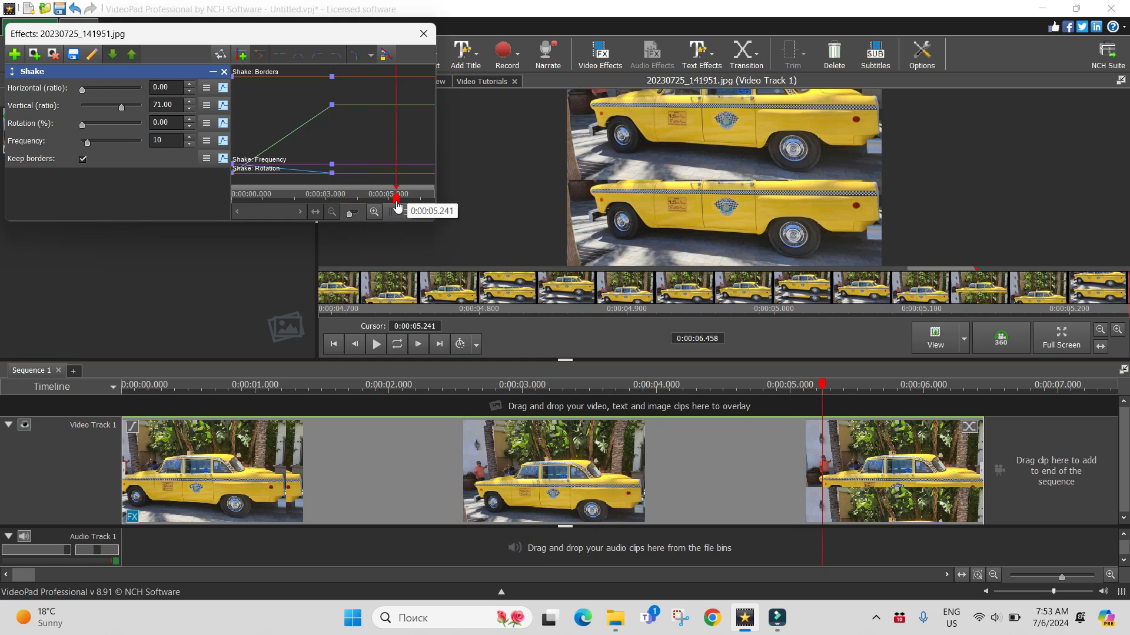
left_click_drag(397, 201, 173, 216)
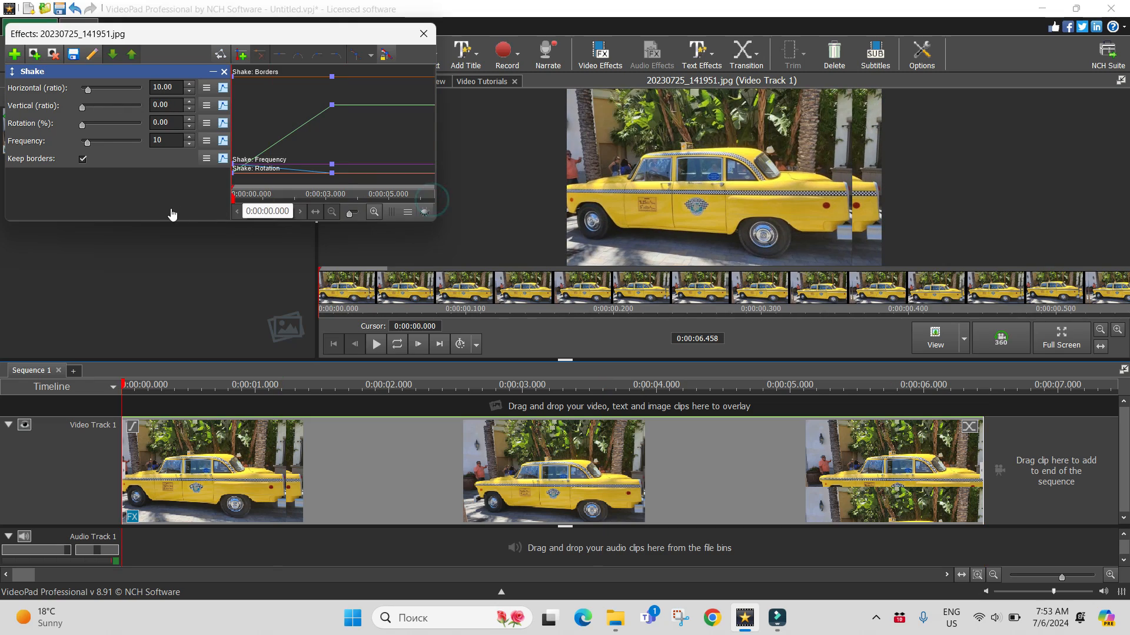
left_click(377, 345)
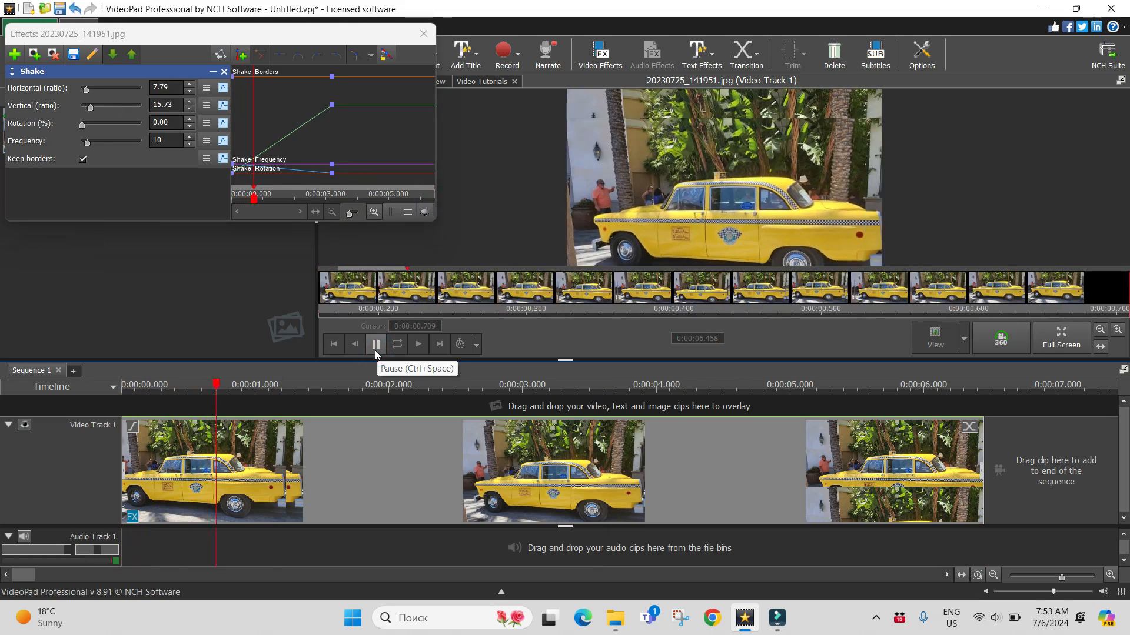